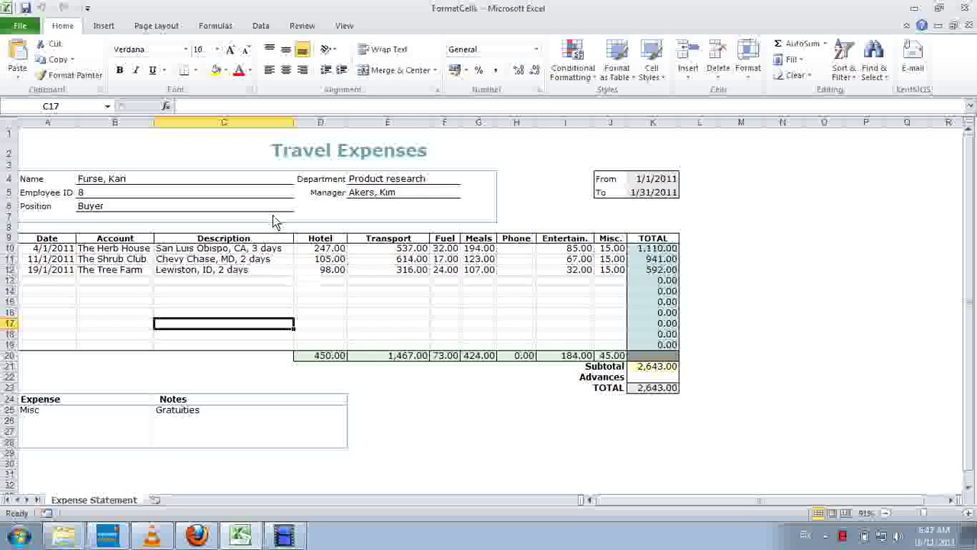
# Reduce the first TOTAL value in K10 to zero decimal places
pyautogui.click(648, 250)
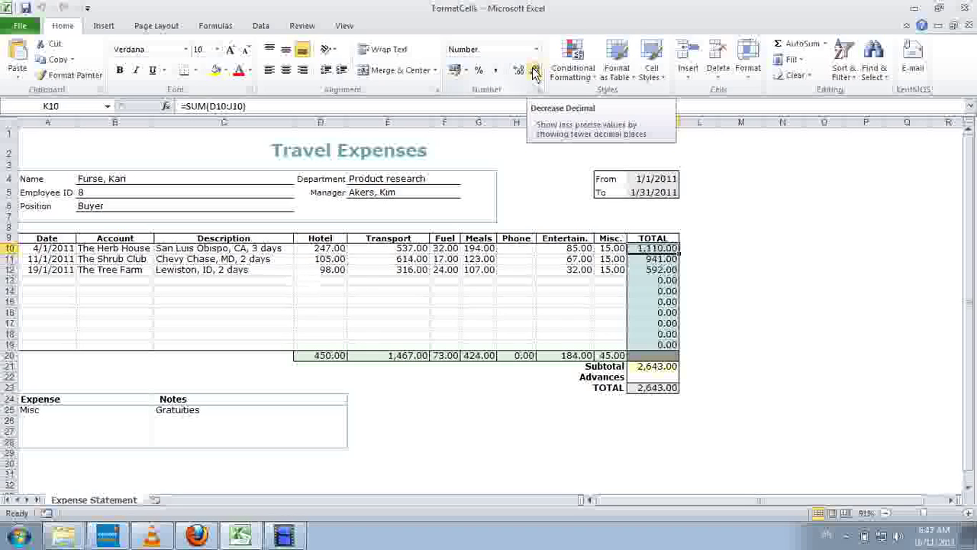
pyautogui.click(535, 71)
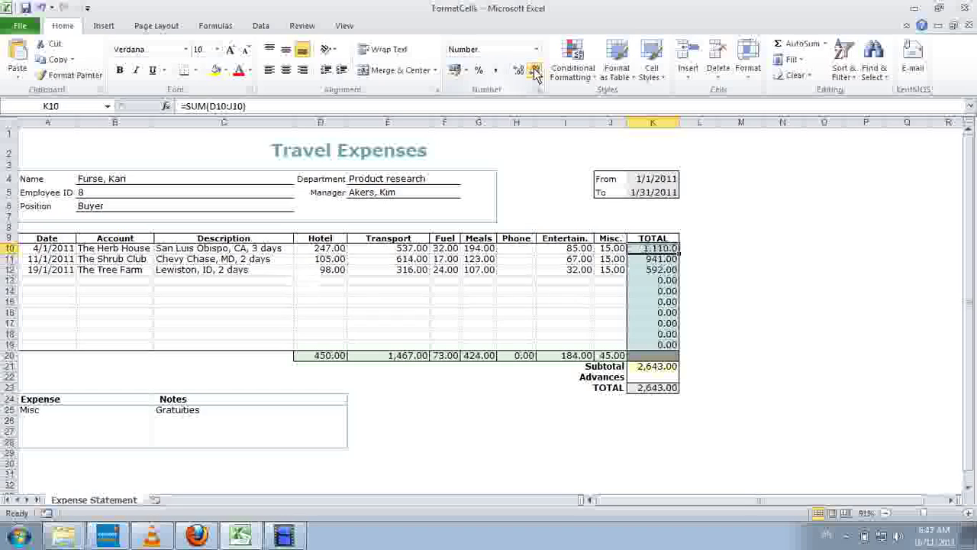
pyautogui.click(535, 71)
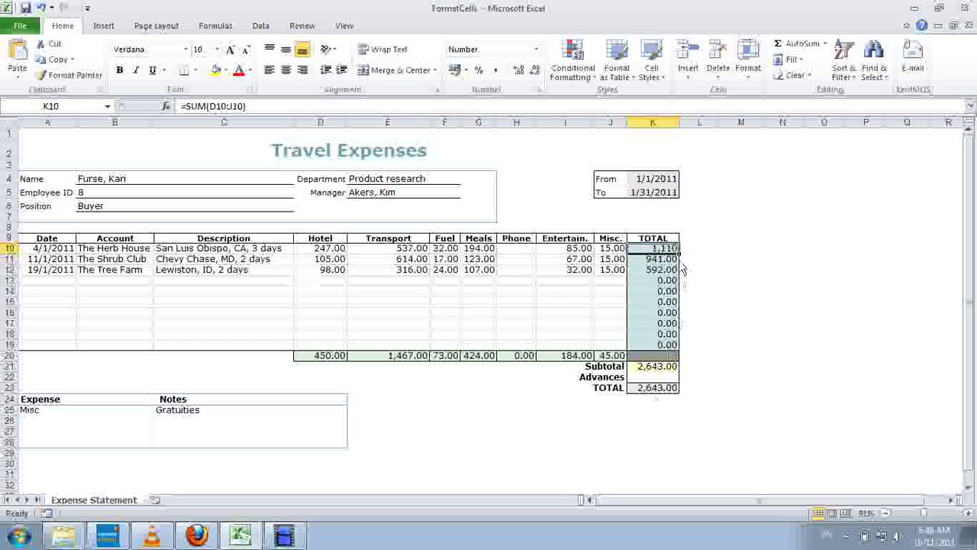
# Fill K10 down through K23, applying its formatting only so the existing formulas are kept
pyautogui.moveTo(678, 254); pyautogui.dragTo(684, 397)
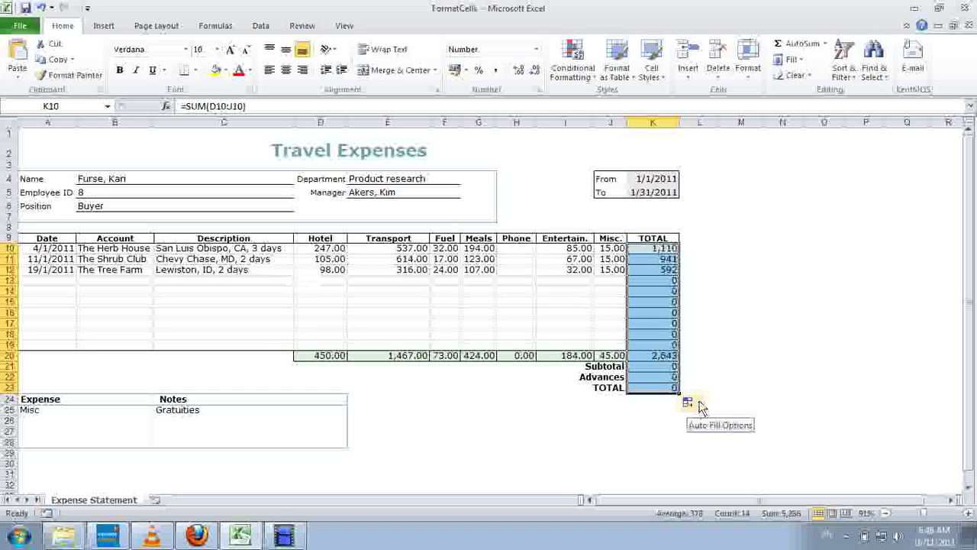
pyautogui.click(699, 405)
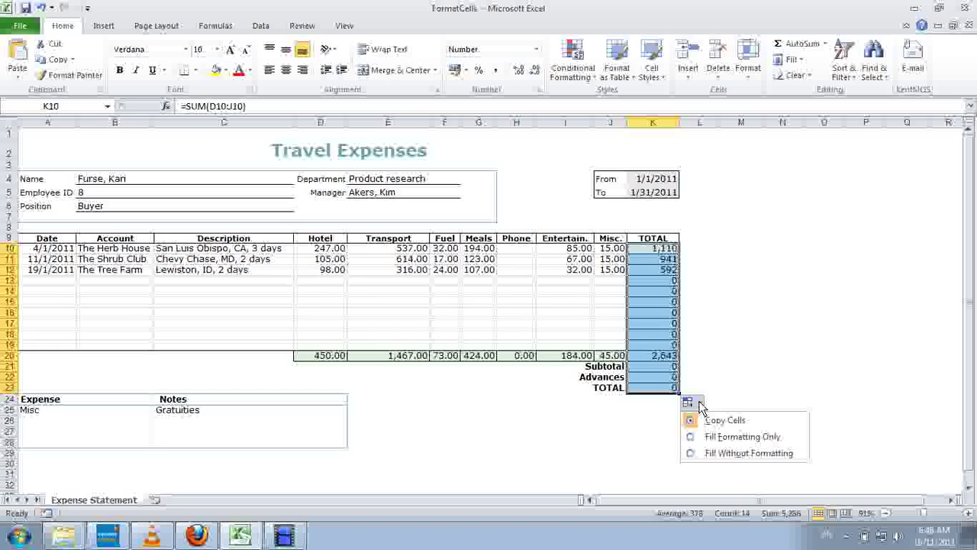
pyautogui.click(715, 437)
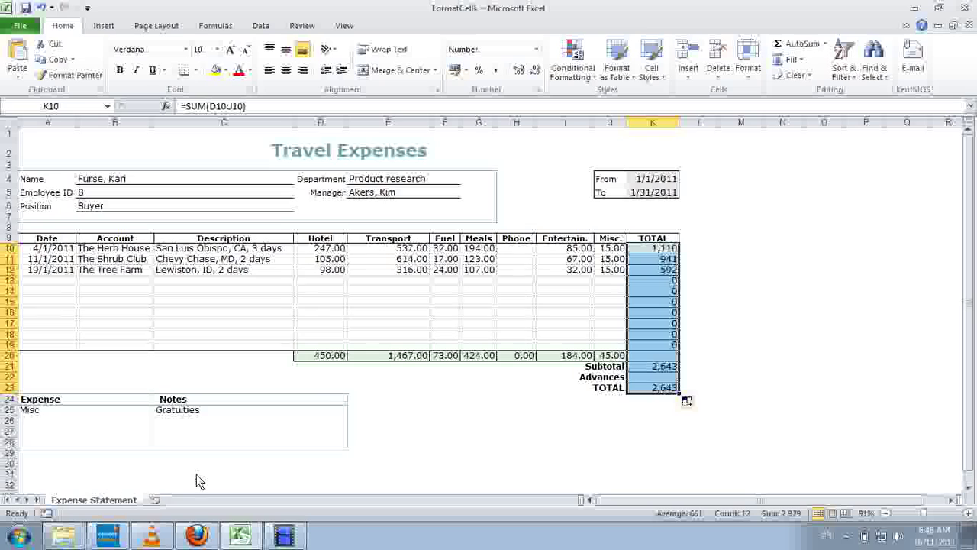
# Start a custom number format for the TOTAL in K23 from the existing code RM#,##0.00_);[Red](RM#,##0.00)
pyautogui.click(632, 389)
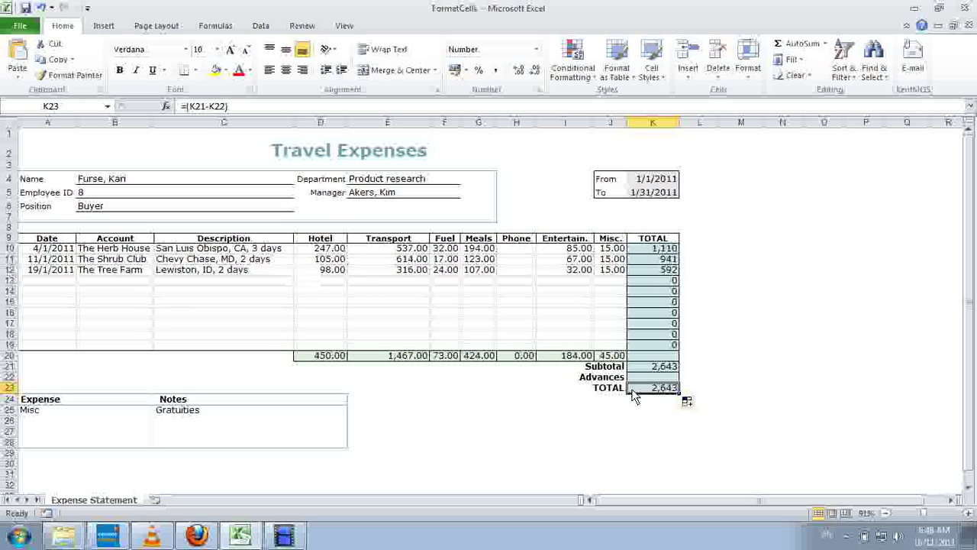
pyautogui.click(538, 92)
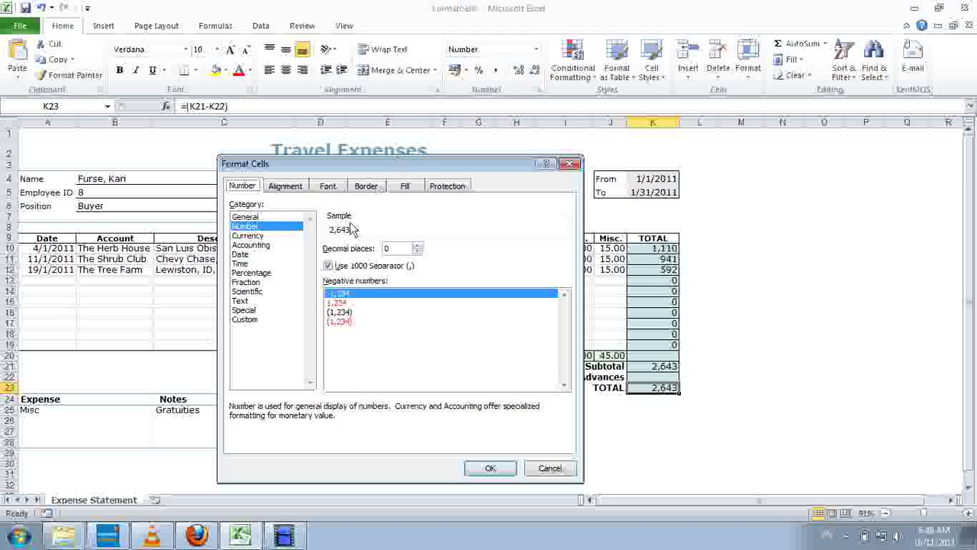
pyautogui.click(246, 319)
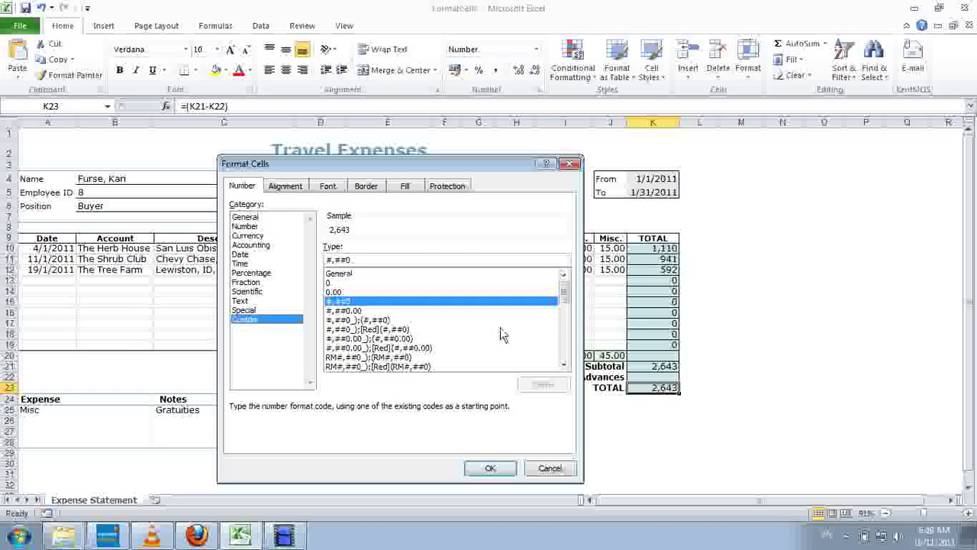
pyautogui.moveTo(563, 297); pyautogui.dragTo(566, 317)
pyautogui.click(453, 311)
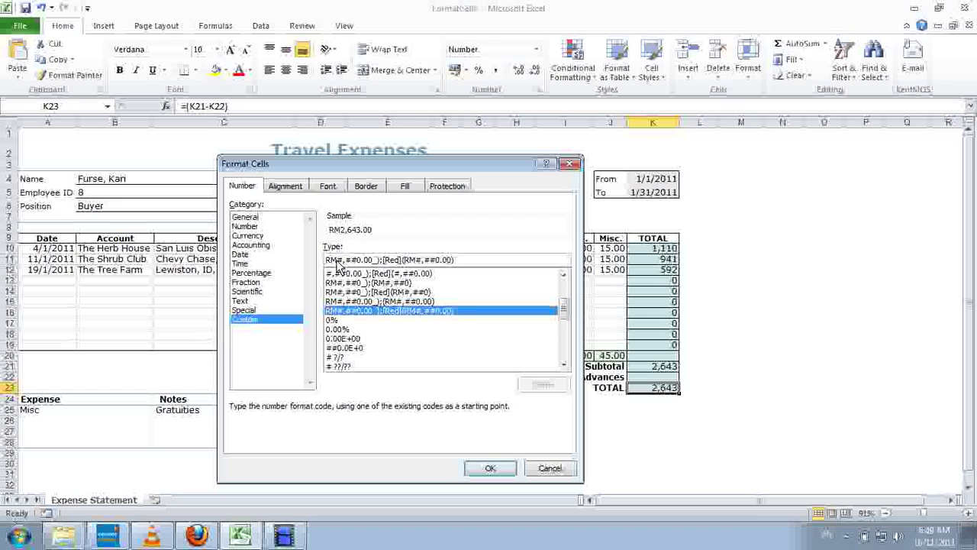
# Change the positive section of the custom format code to [Green]#,##0_), replacing the RM prefix and removing the decimals
pyautogui.moveTo(337, 261); pyautogui.dragTo(298, 269)
pyautogui.write('[Blue')
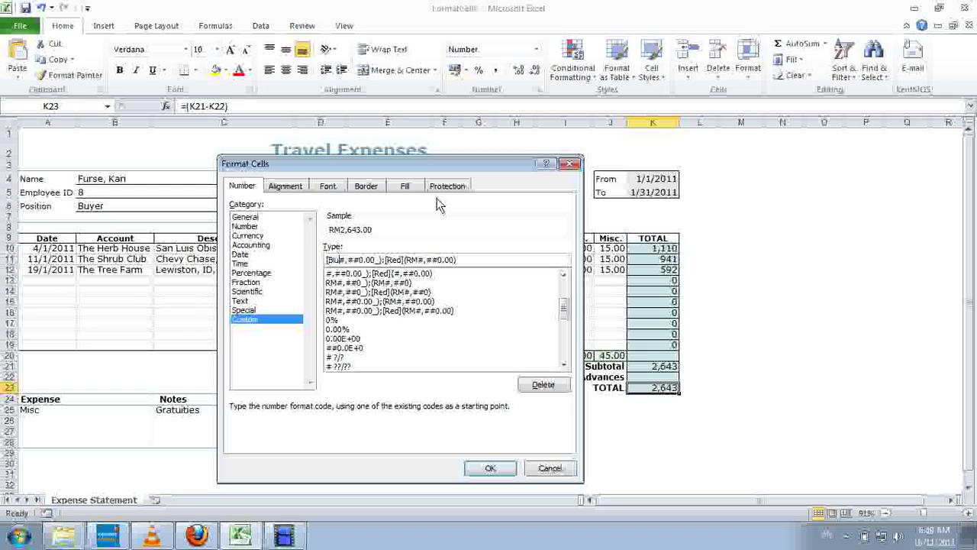
pyautogui.write('Breen]')
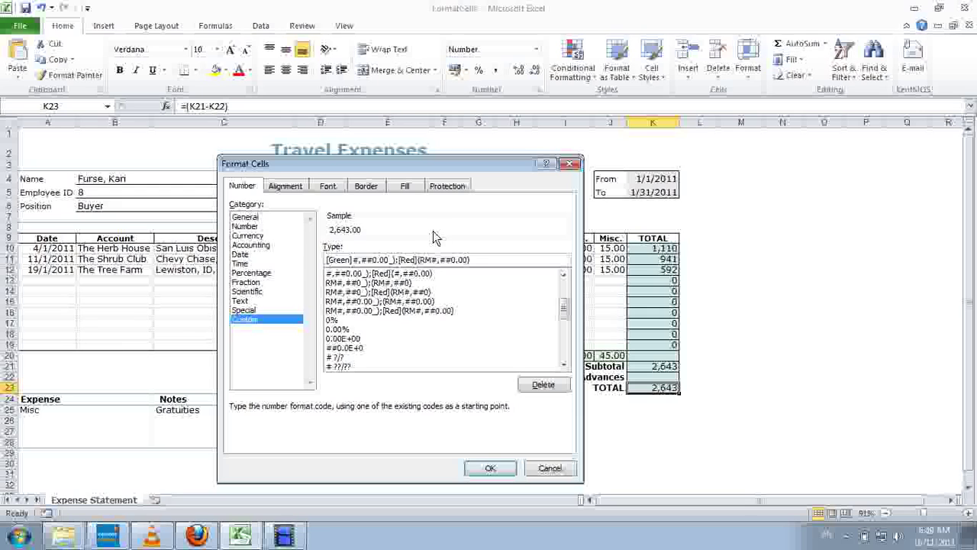
pyautogui.press('BackSpace')
pyautogui.press('BackSpace')
pyautogui.press('BackSpace')
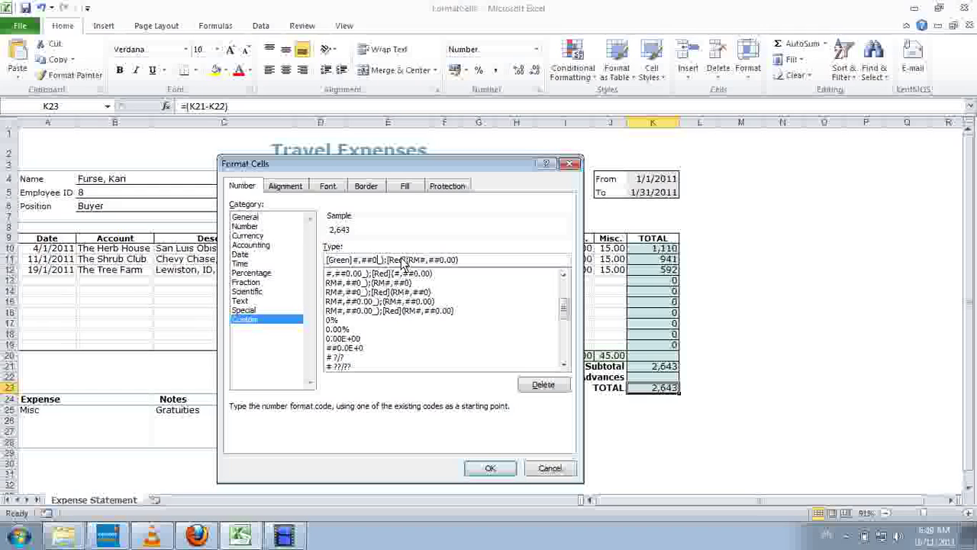
# Remove the .00 decimals from the negative [Red] section of the custom format code
pyautogui.doubleClick(457, 260)
pyautogui.click(457, 260)
pyautogui.hotkey('shift', 'Left')
pyautogui.hotkey('shift', 'Left')
pyautogui.hotkey('shift', 'Left')
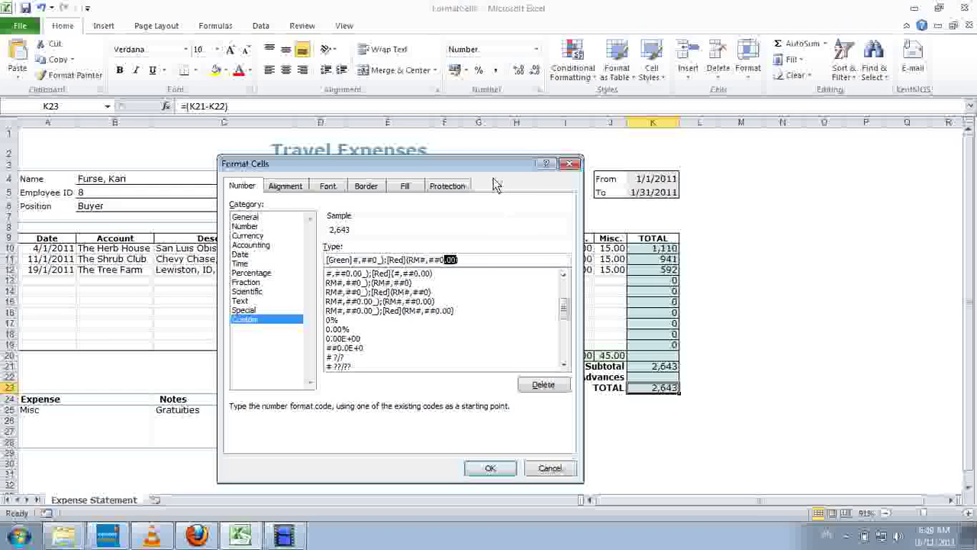
pyautogui.press('Delete')
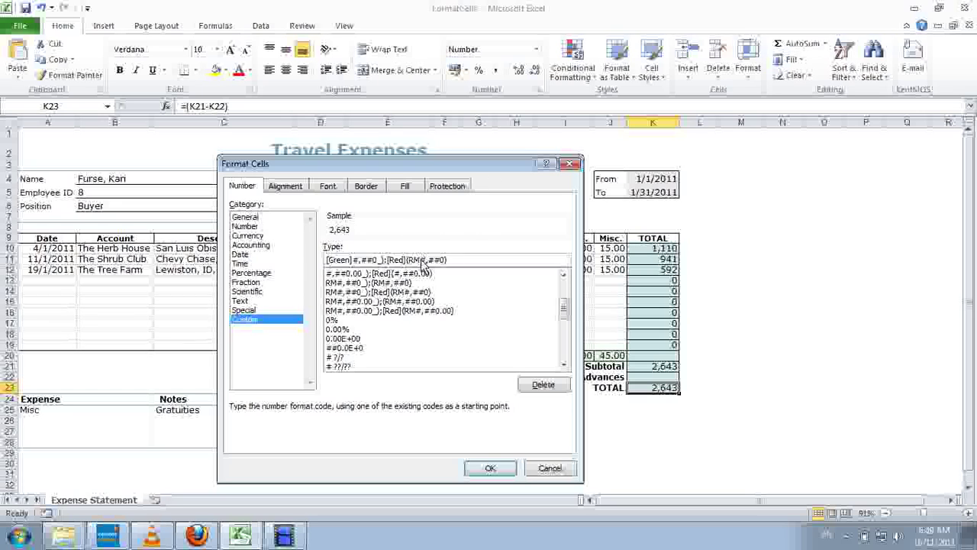
# Delete the RM prefix from the negative section, making the code [Green]#,##0_);[Red](#,##0), and apply it to K23
pyautogui.press('Left')
pyautogui.press('Left')
pyautogui.press('Left')
pyautogui.press('Left')
pyautogui.press('Left')
pyautogui.press('Left')
pyautogui.press('BackSpace')
pyautogui.press('BackSpace')
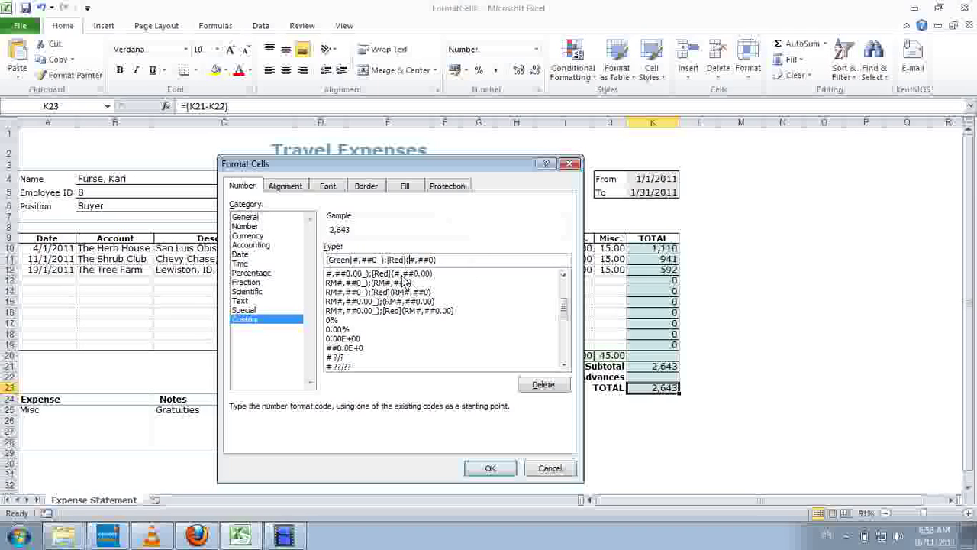
pyautogui.click(491, 468)
pyautogui.click(697, 435)
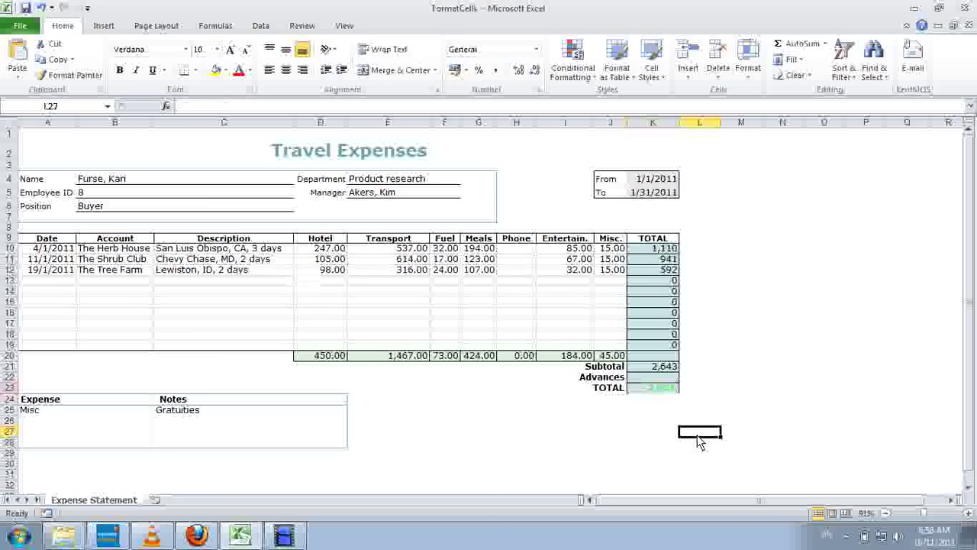
# Test the negative number format by entering -8 in K23, and undo the entry to restore the formula
pyautogui.click(645, 387)
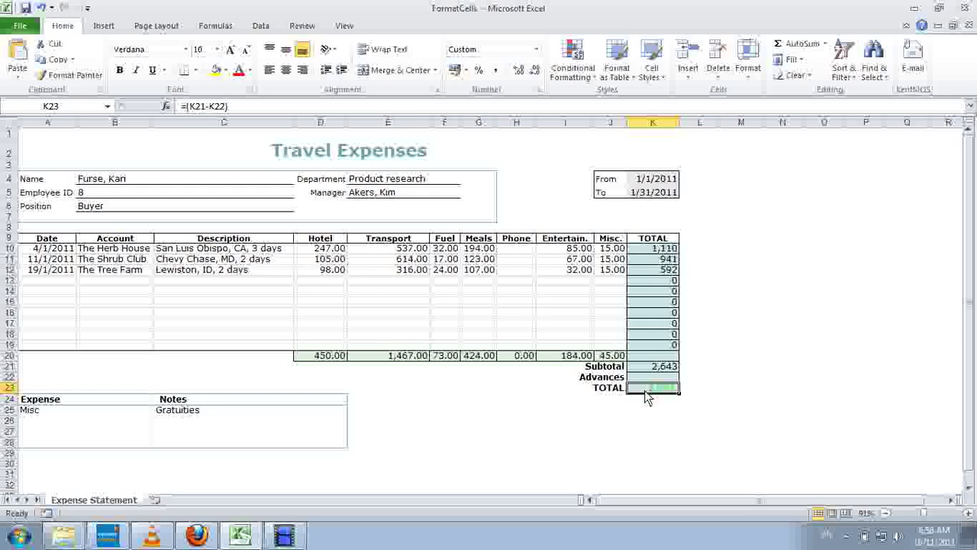
pyautogui.write('-8')
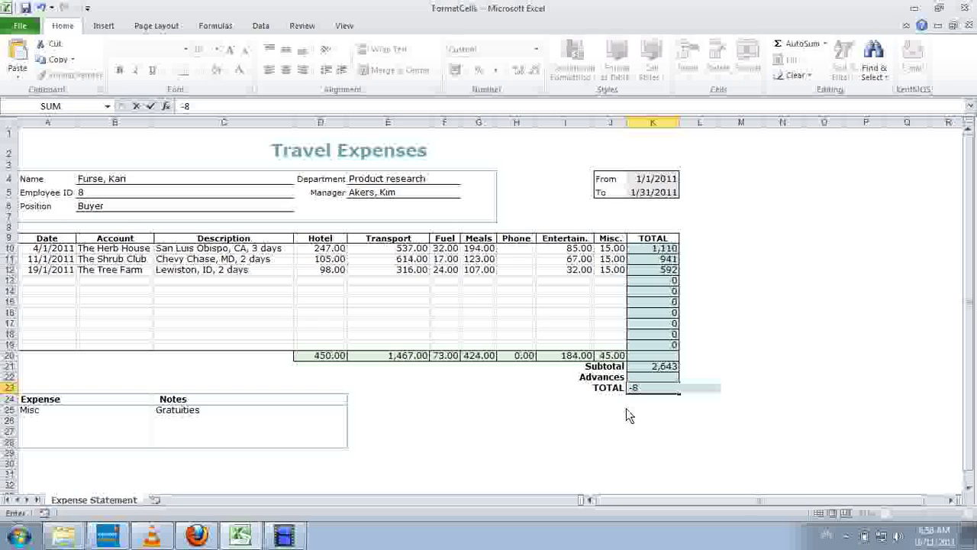
pyautogui.press('Return')
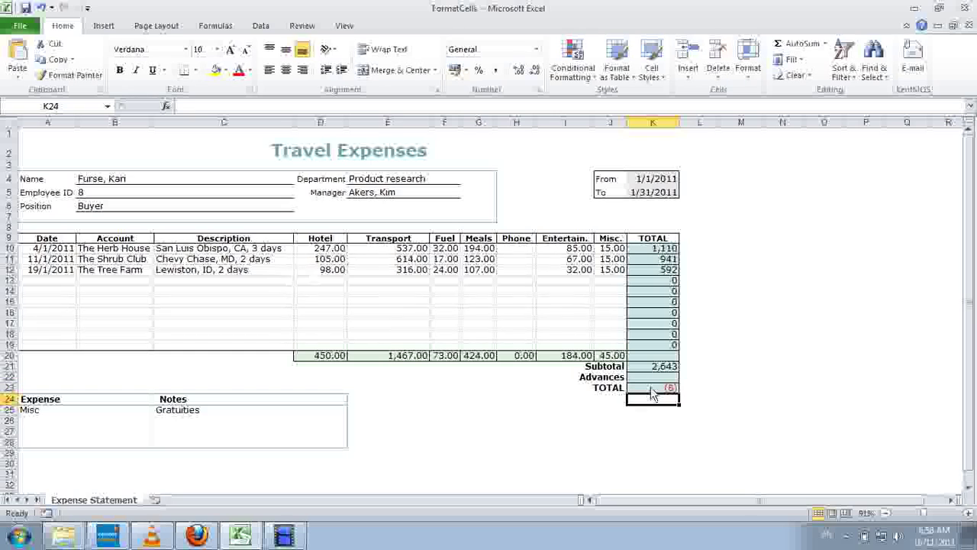
pyautogui.click(651, 387)
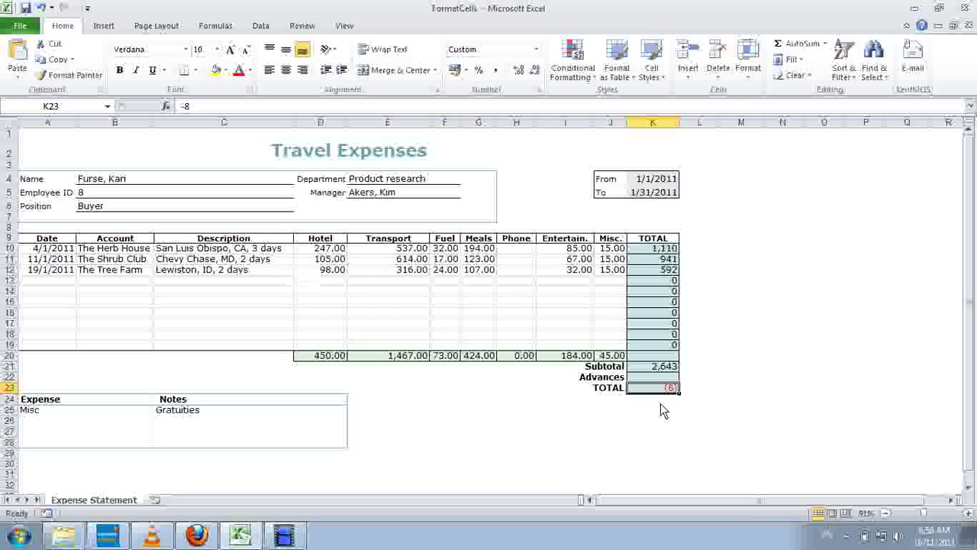
pyautogui.hotkey('ctrl', 'z')
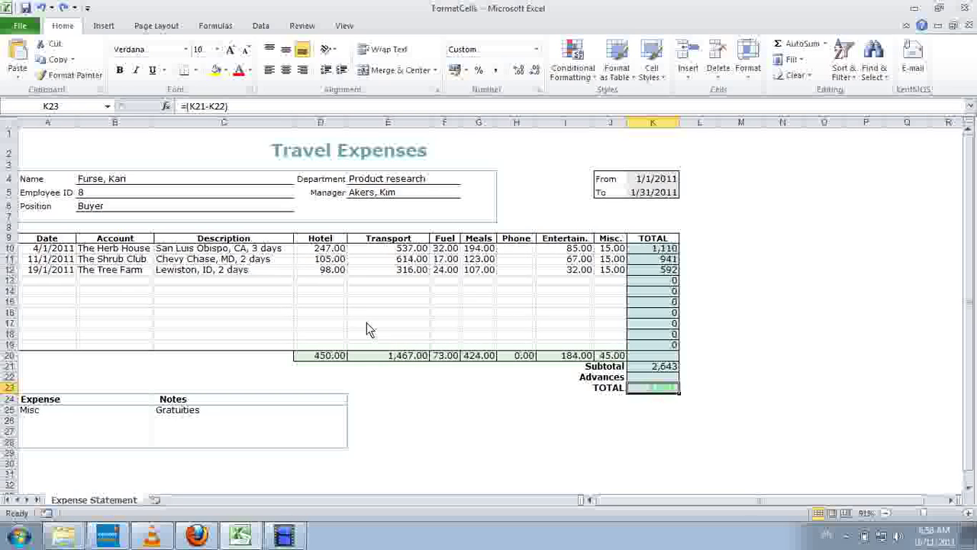
# Enlarge the font of the table header row A9:K9 to size 12
pyautogui.click(48, 241)
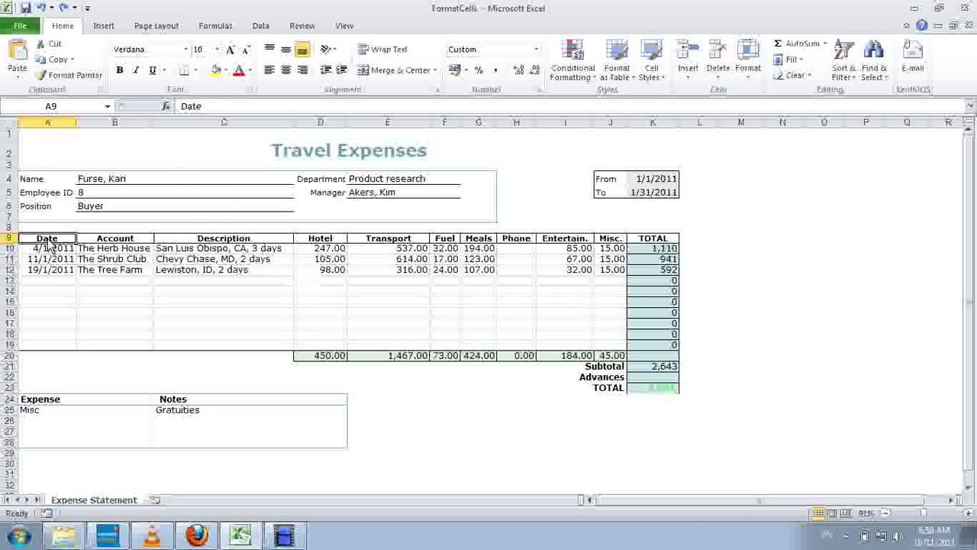
pyautogui.moveTo(48, 246); pyautogui.dragTo(671, 241)
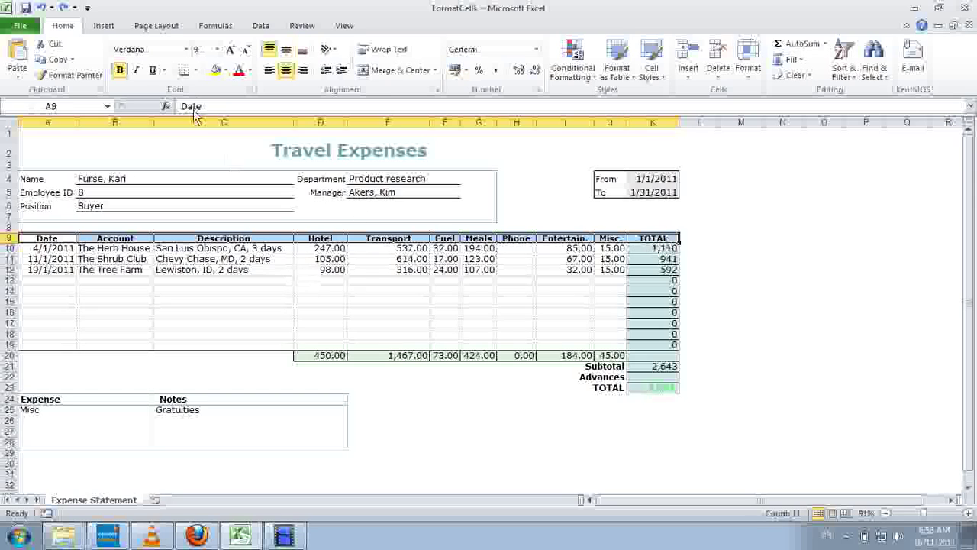
pyautogui.click(229, 50)
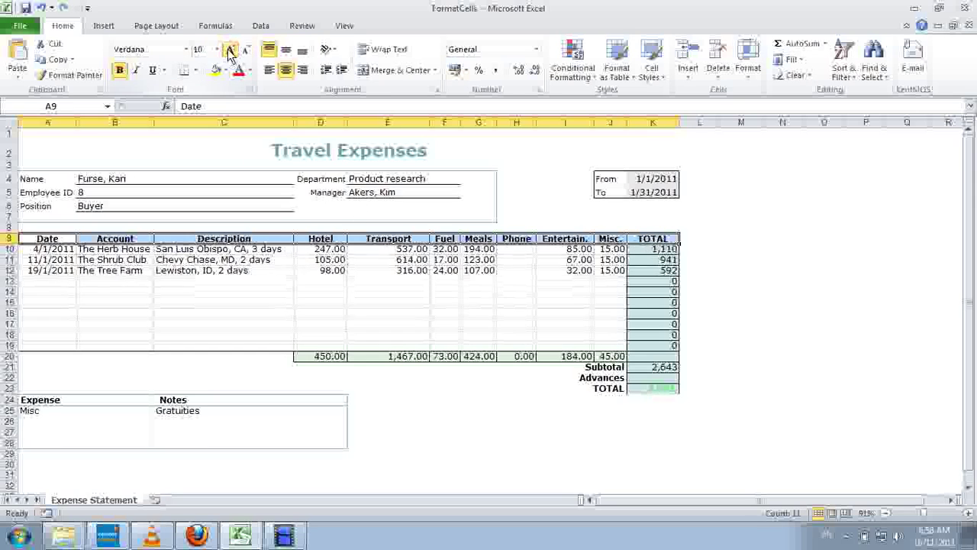
pyautogui.click(229, 50)
pyautogui.click(229, 51)
pyautogui.click(229, 50)
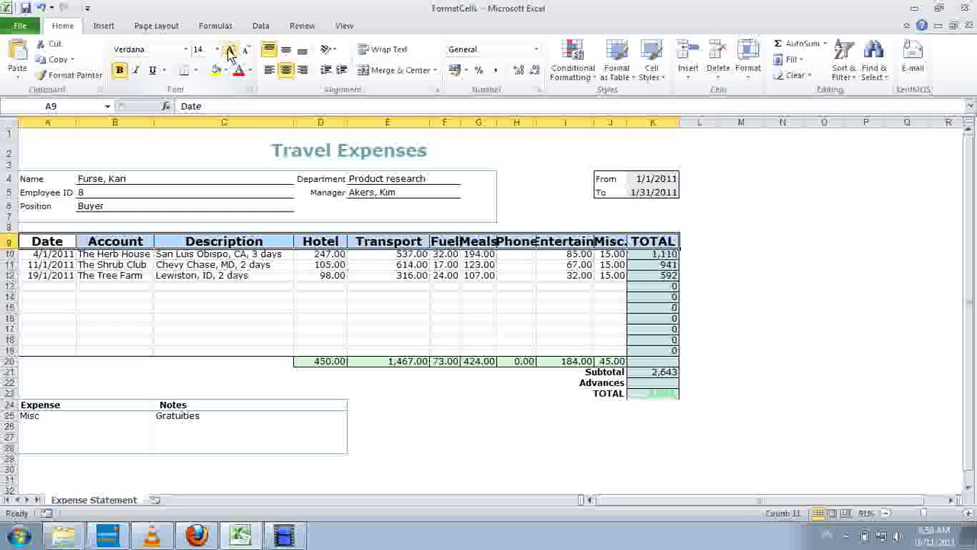
pyautogui.click(244, 52)
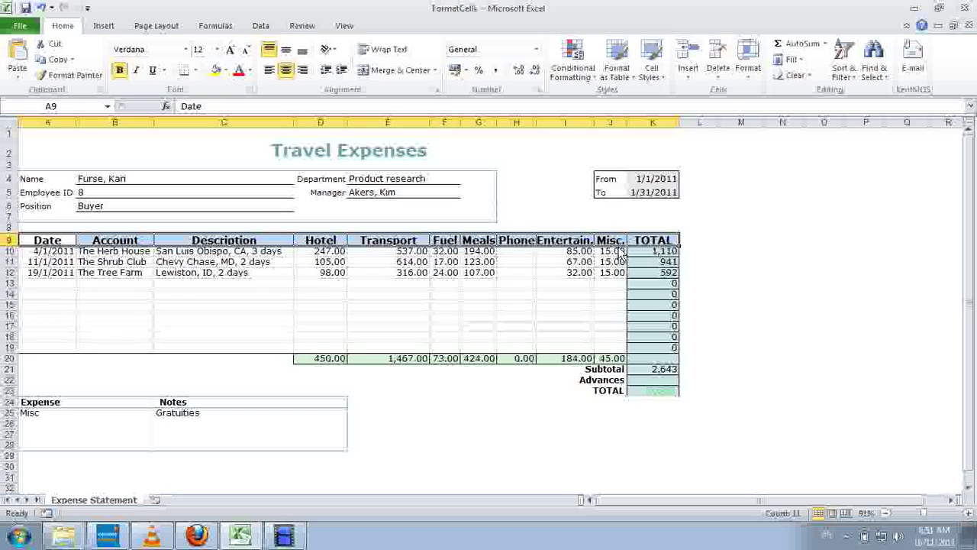
# Add K10:K19 to the header row selection and fill all selected cells with a light grey theme colour
pyautogui.click(653, 254)
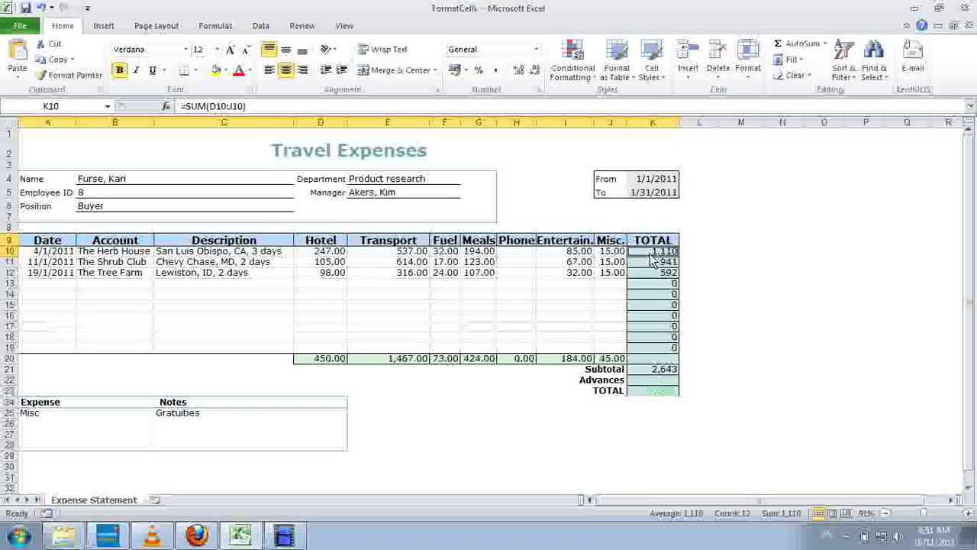
pyautogui.moveTo(653, 261); pyautogui.dragTo(663, 359)
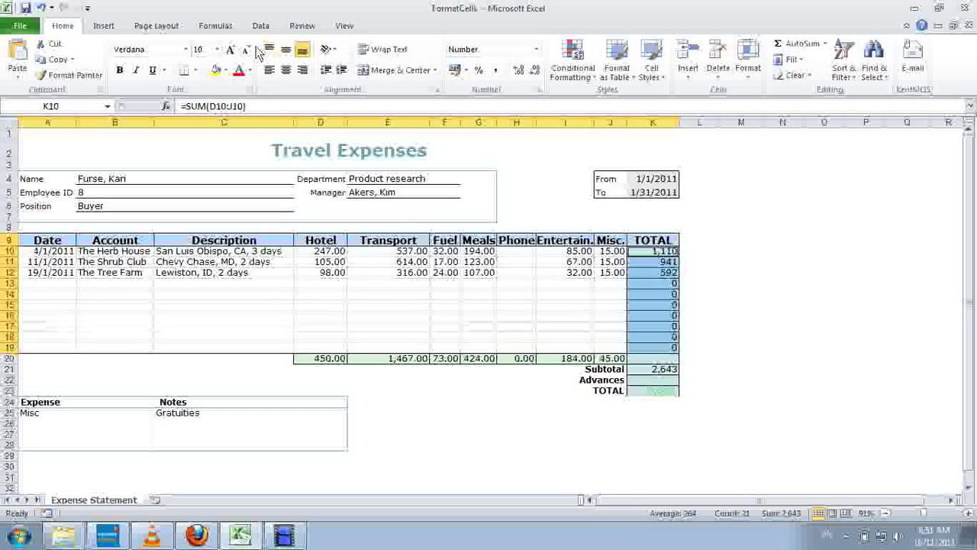
pyautogui.click(225, 71)
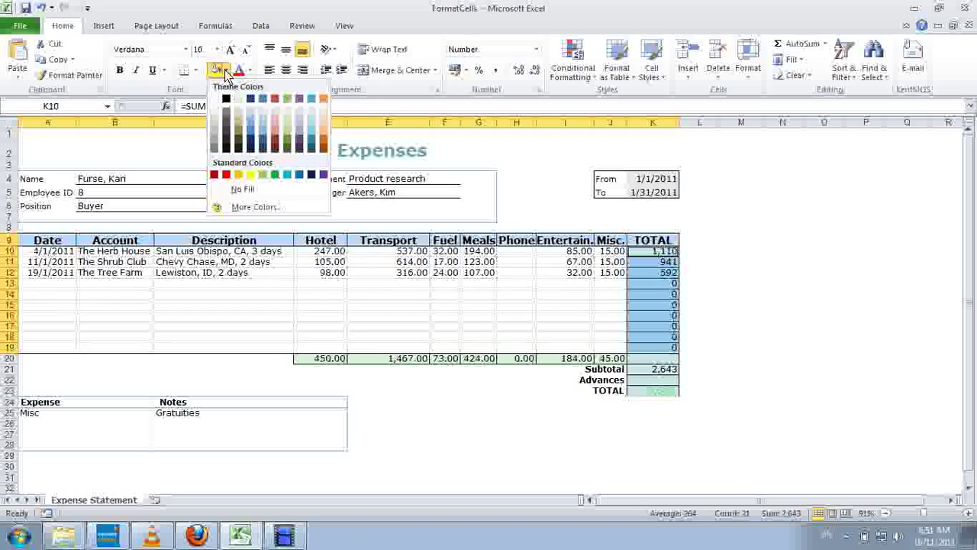
pyautogui.click(214, 128)
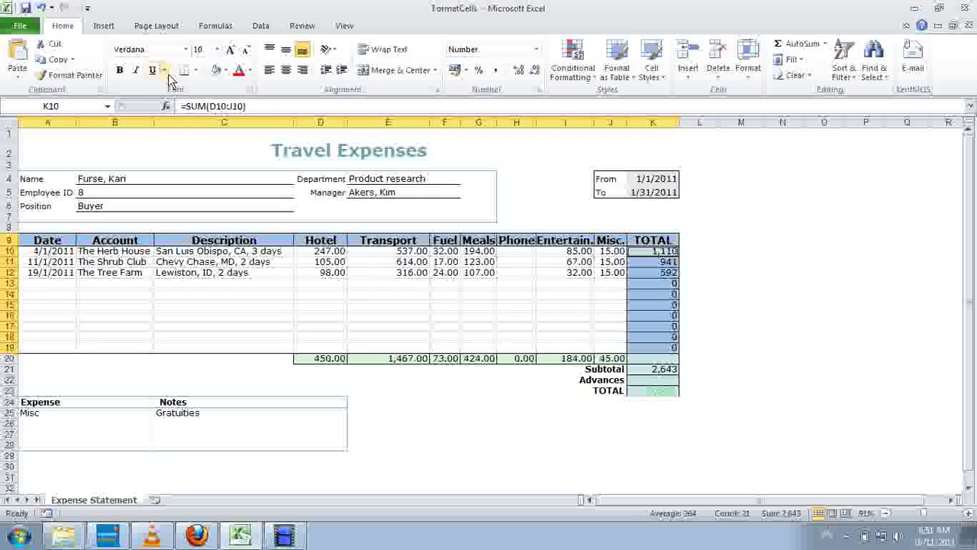
# Show the border choices for the merged Travel Expenses title cell A2
pyautogui.click(26, 157)
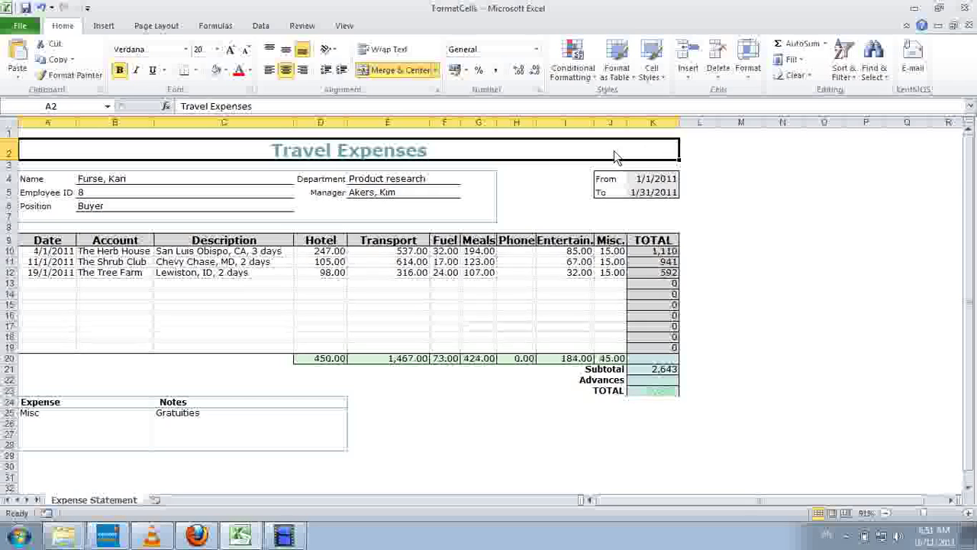
pyautogui.click(196, 71)
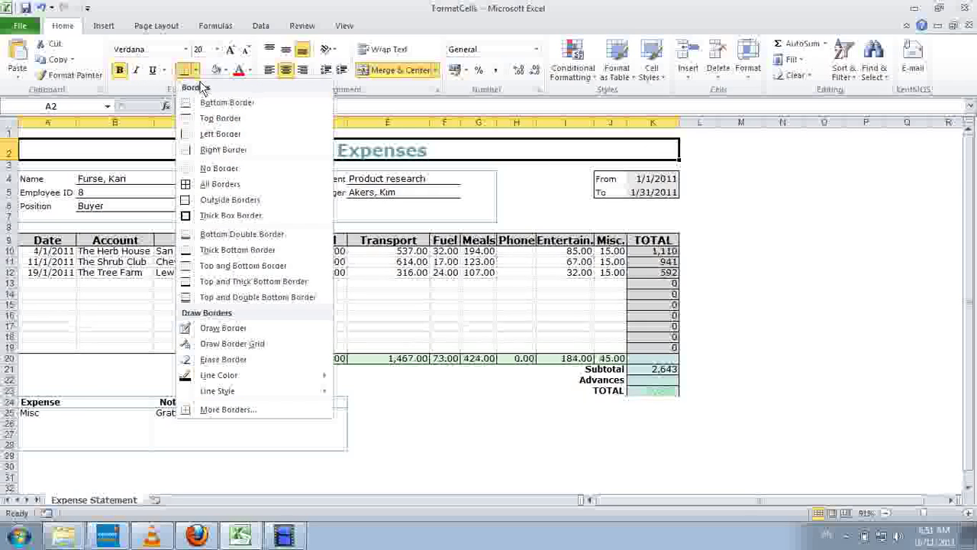